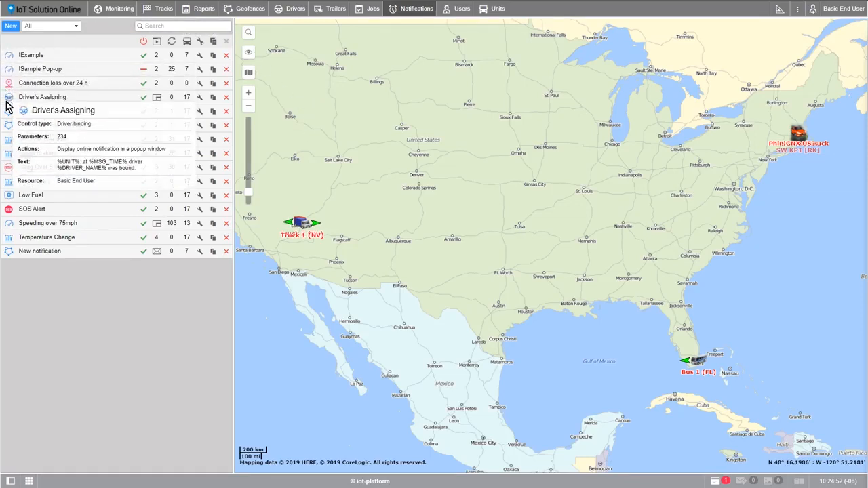
# Examine the listed notifications' control types, enabled states, actions, activation counters and assigned unit counts.
pyautogui.moveTo(8, 253)
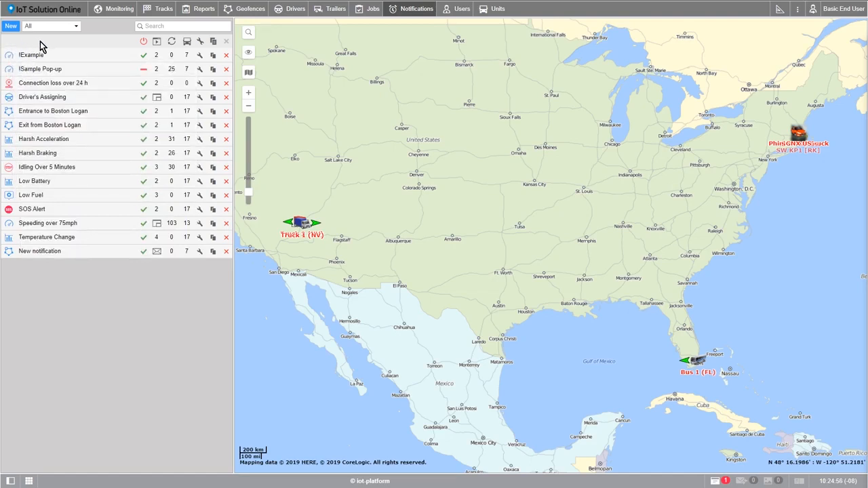
pyautogui.moveTo(9, 59)
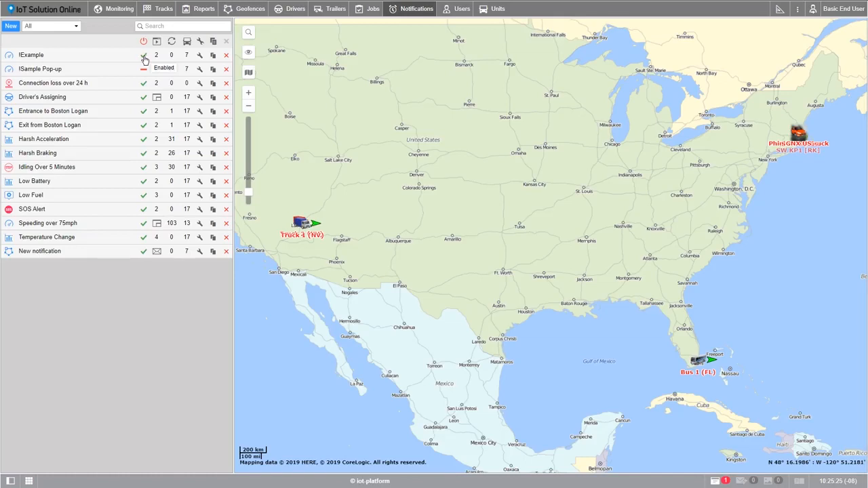
pyautogui.moveTo(155, 59)
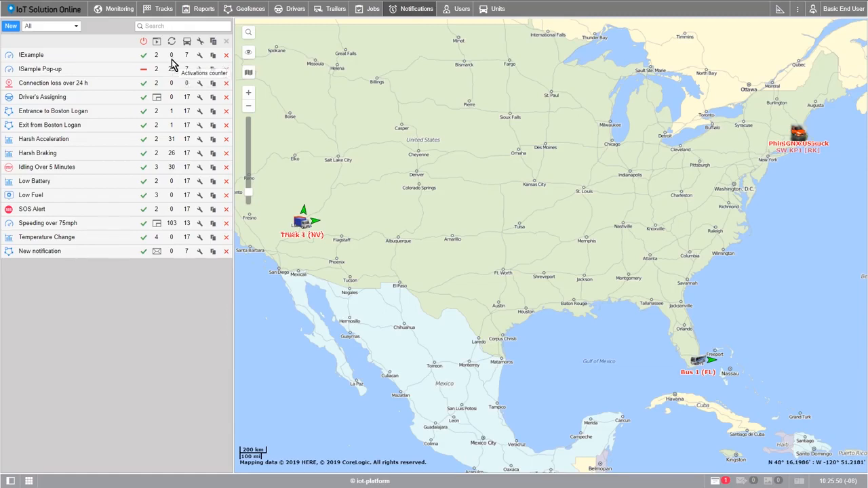
pyautogui.moveTo(187, 59)
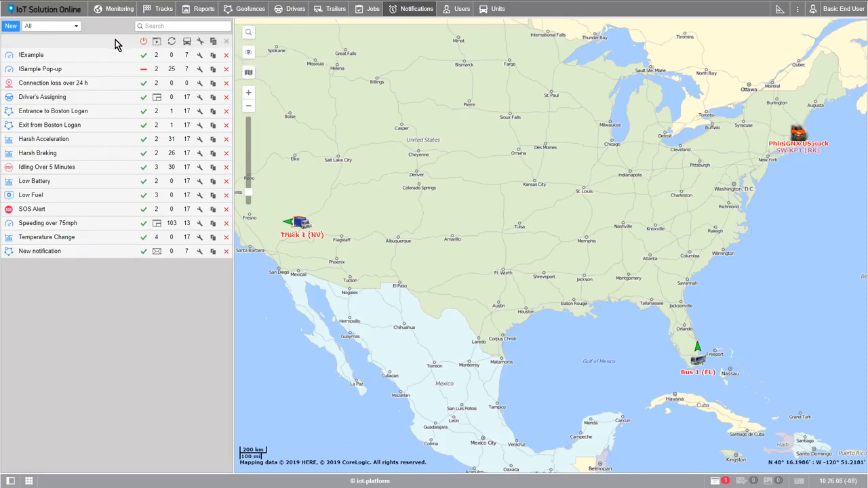
# Start a new notification and select all units for it.
pyautogui.click(15, 29)
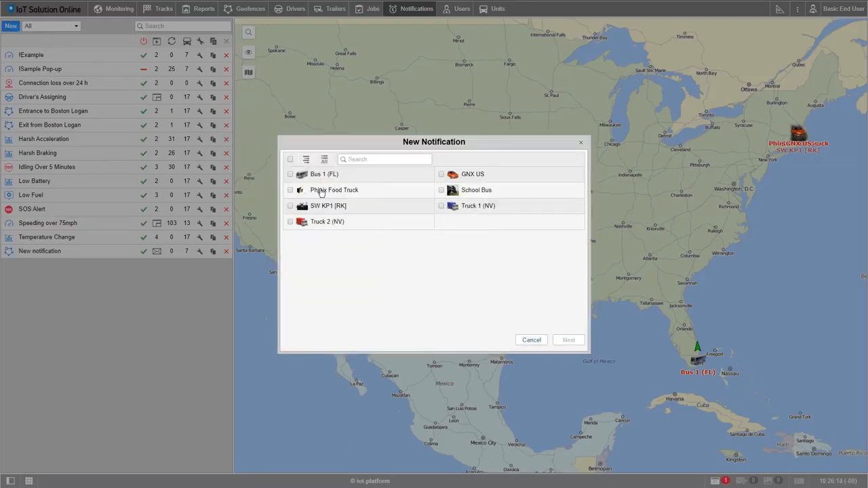
pyautogui.click(290, 174)
pyautogui.click(290, 190)
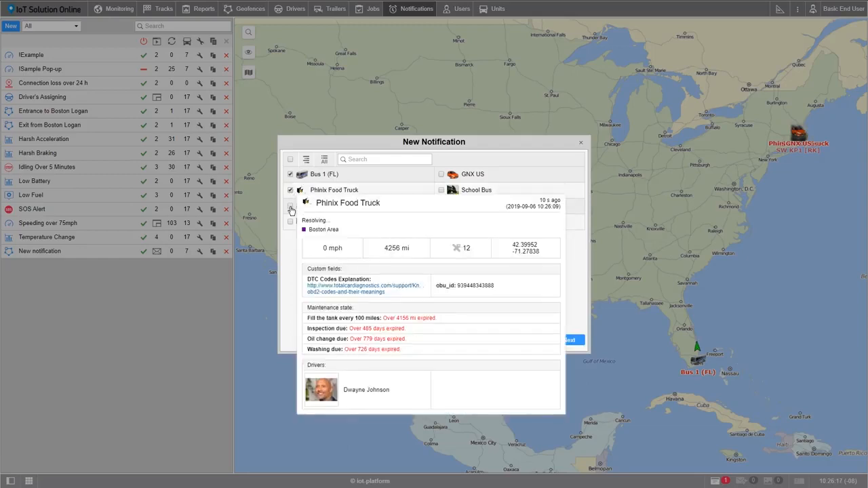
pyautogui.click(291, 206)
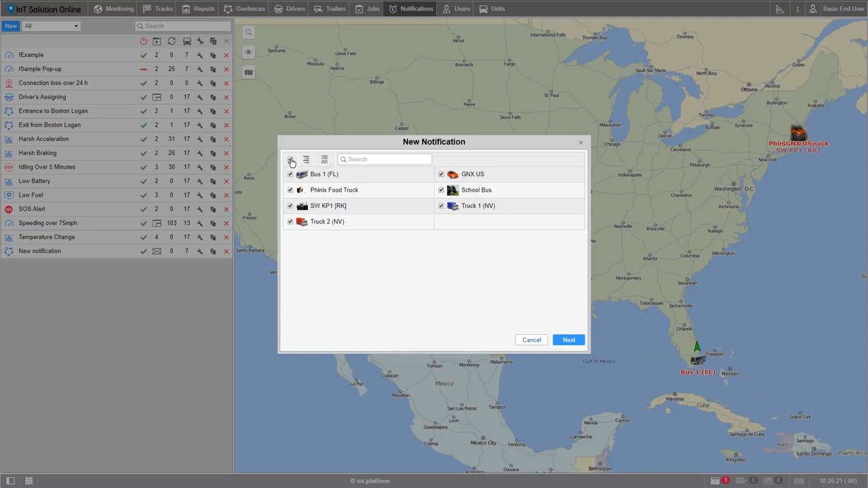
pyautogui.click(562, 344)
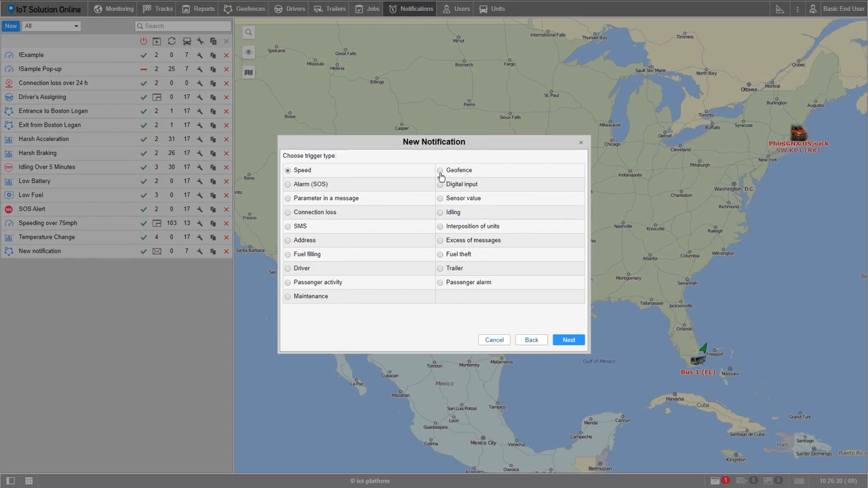
# Choose the Geofence trigger type and set it to fire for units outside the Boston Area geofence.
pyautogui.click(558, 340)
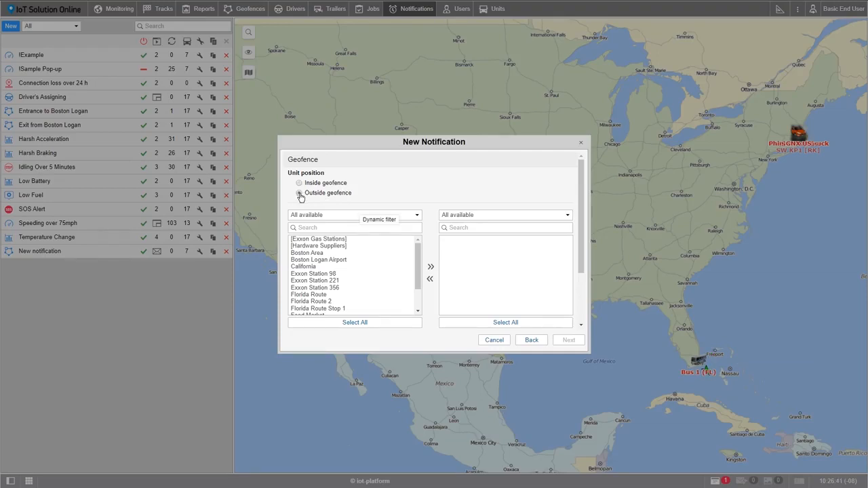
pyautogui.click(300, 194)
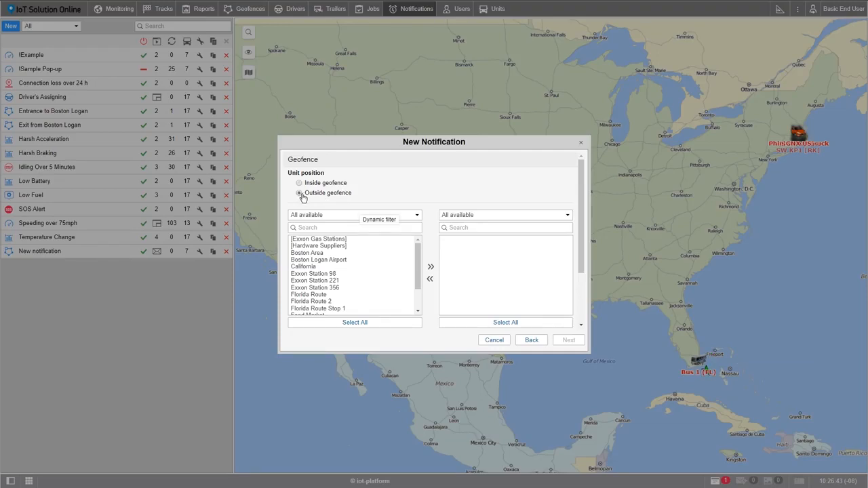
pyautogui.click(323, 254)
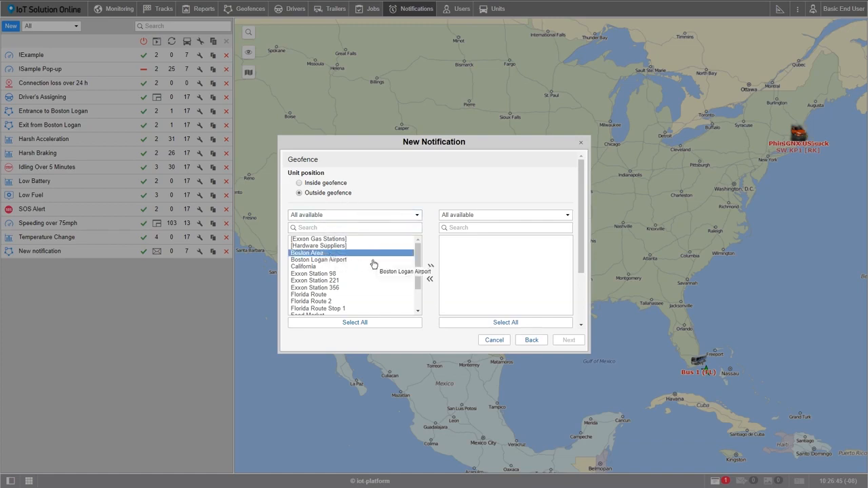
pyautogui.click(431, 268)
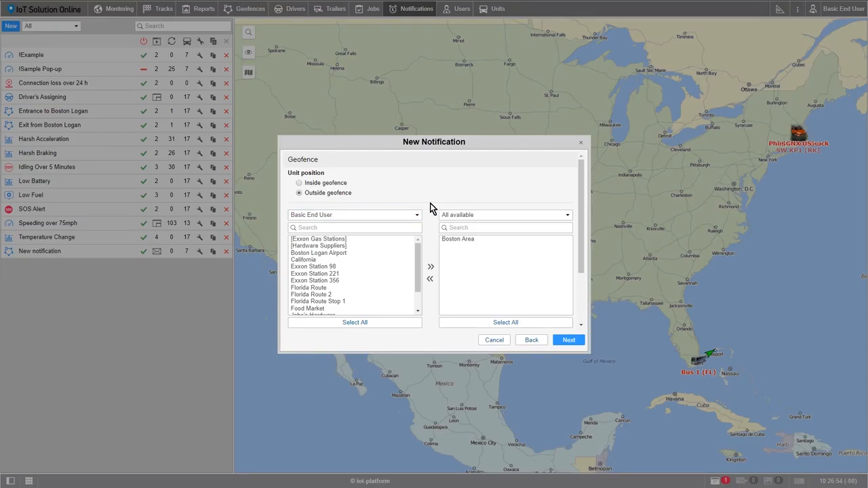
pyautogui.click(570, 340)
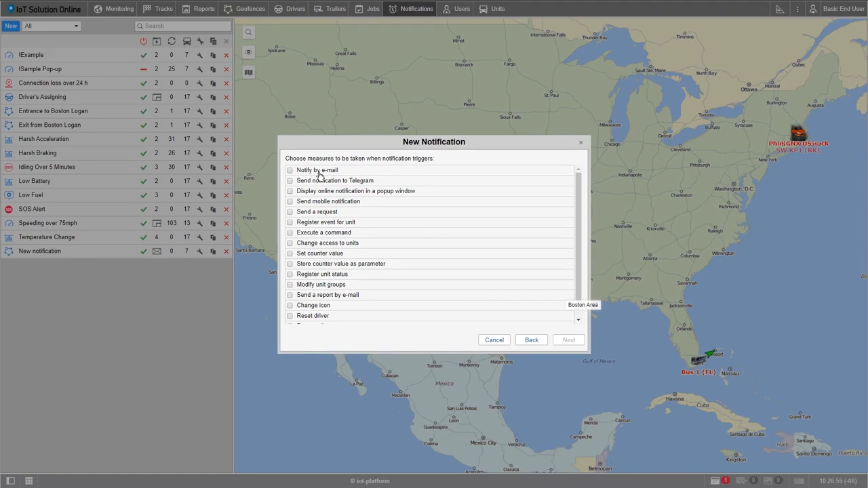
# Enable notification by e-mail for both saved recipient addresses.
pyautogui.click(291, 170)
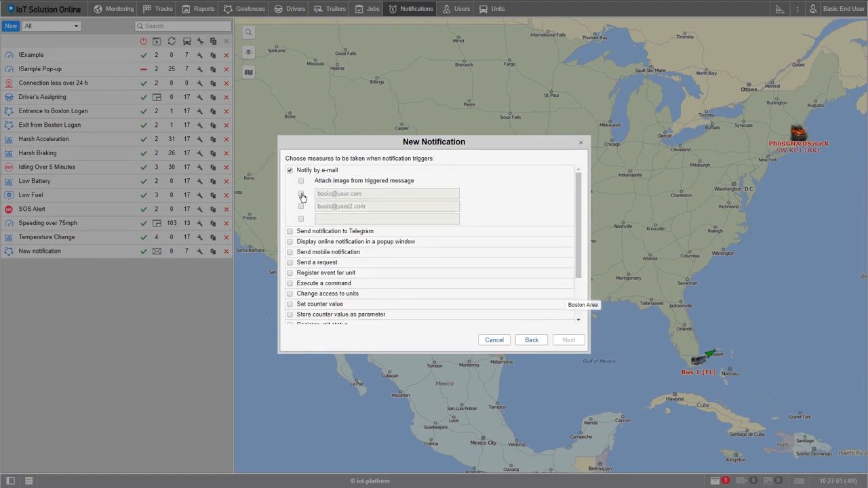
pyautogui.click(301, 195)
pyautogui.click(301, 206)
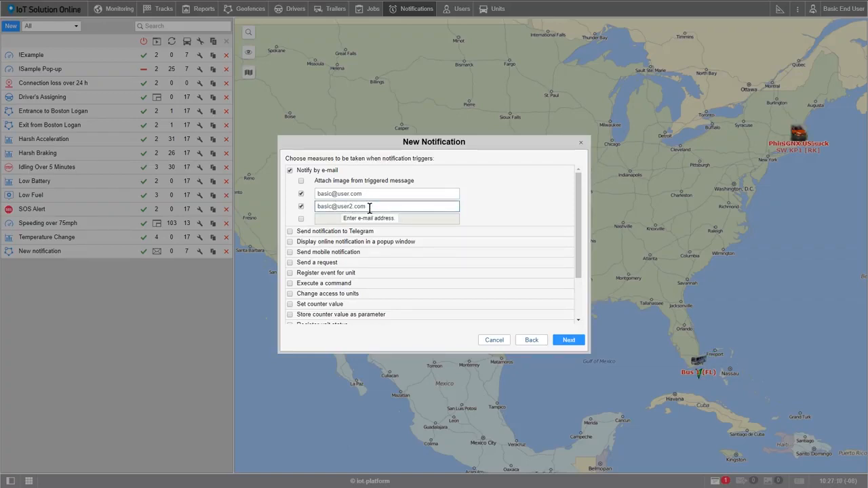
# Enable displaying the online notification in a popup window and give it the green color.
pyautogui.click(290, 243)
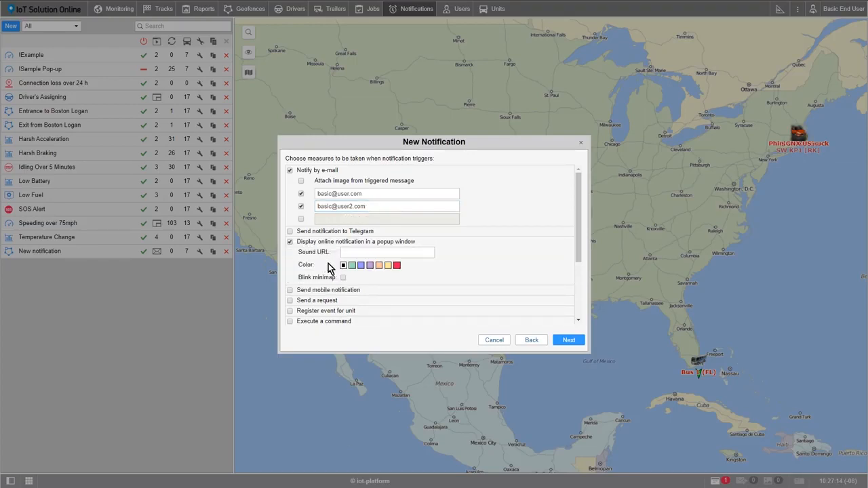
pyautogui.click(351, 267)
pyautogui.click(565, 341)
# Replace the default notification text with a first line reading "Time:%CURR_TIME%", using the current date and time tag.
pyautogui.click(470, 180)
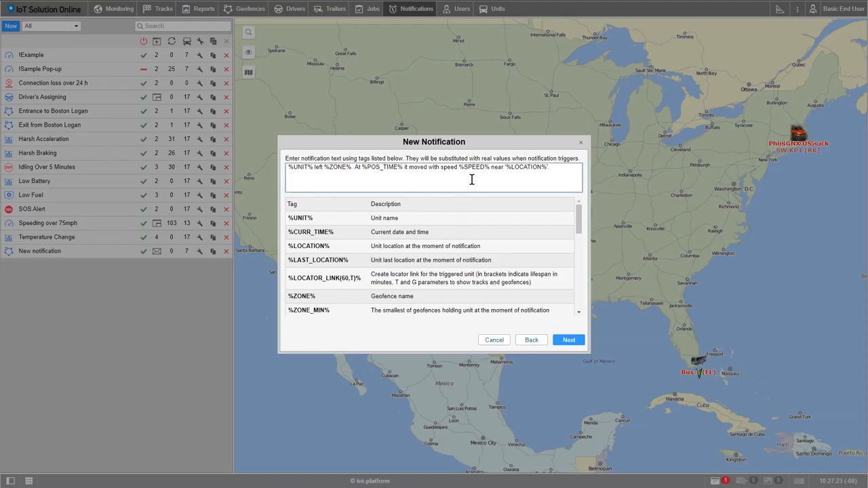
pyautogui.click(562, 178)
pyautogui.moveTo(563, 178); pyautogui.dragTo(282, 163)
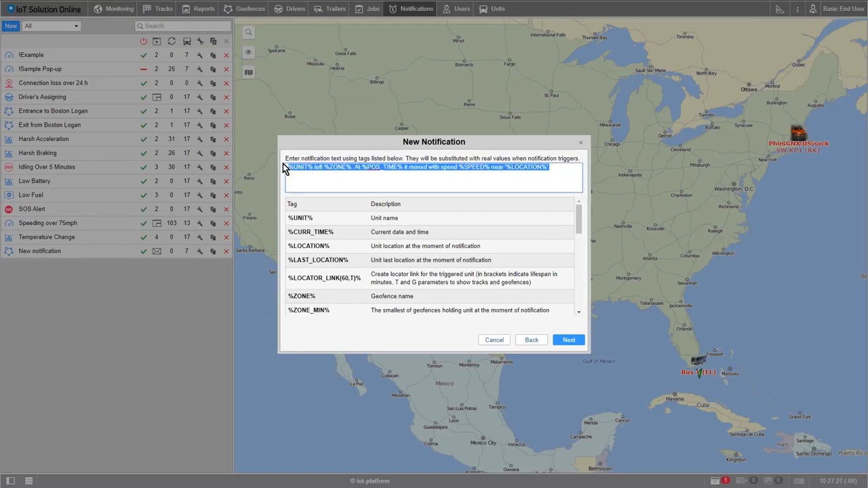
pyautogui.press('BackSpace')
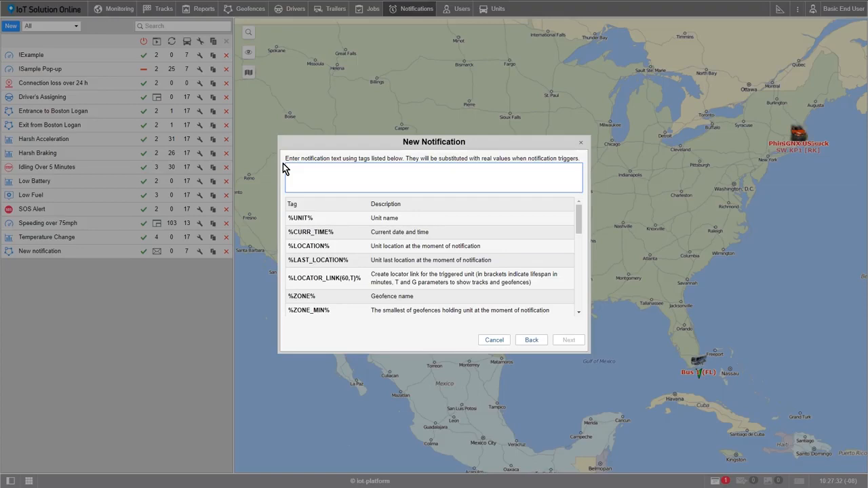
pyautogui.write('Time:')
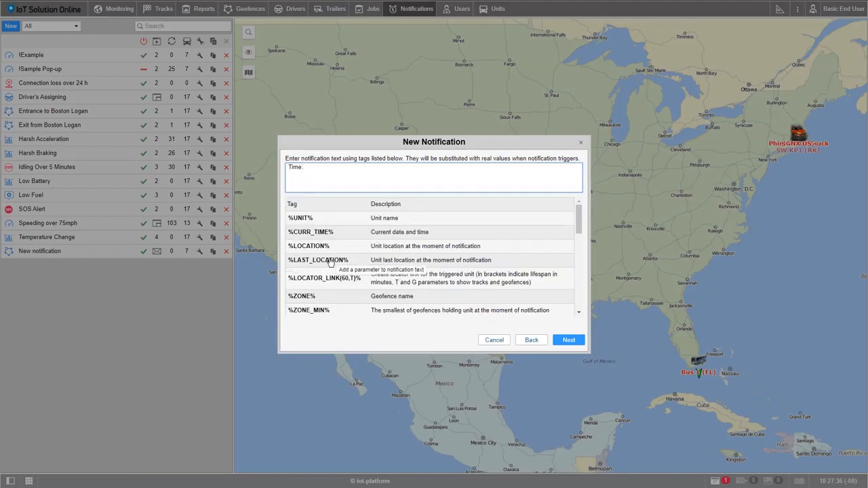
pyautogui.scroll(-5, 328, 261)
pyautogui.scroll(-3, 328, 264)
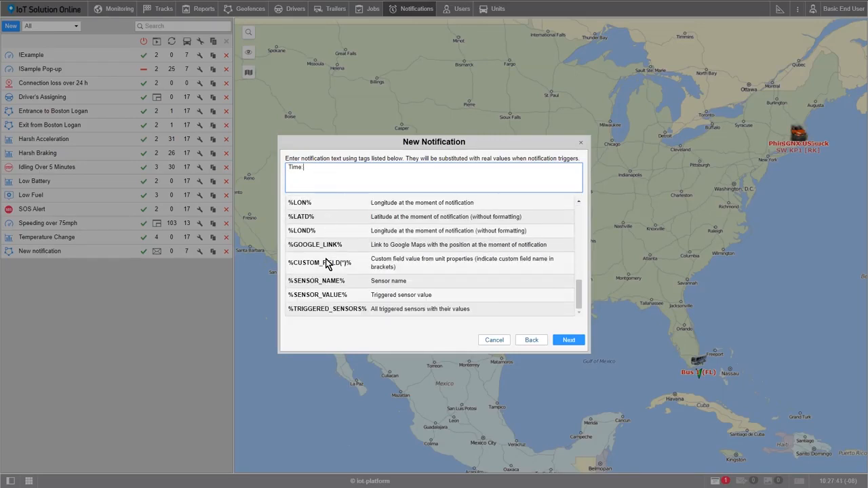
pyautogui.scroll(8, 329, 262)
pyautogui.scroll(2, 330, 263)
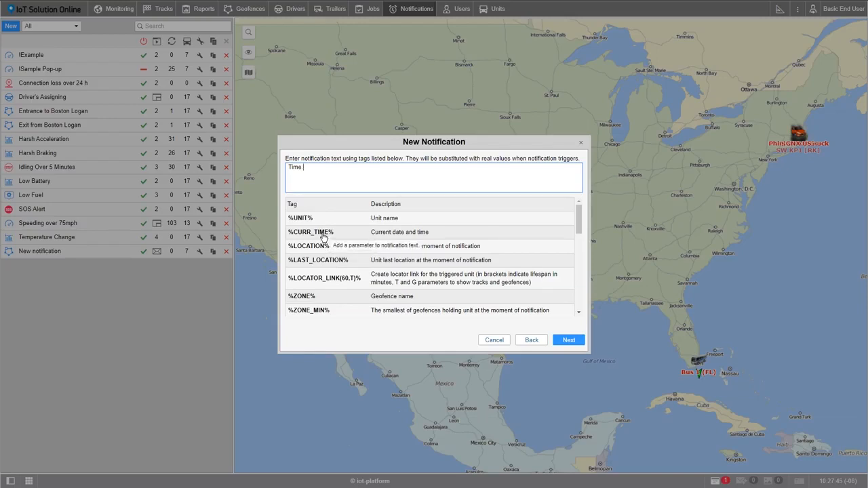
pyautogui.click(324, 236)
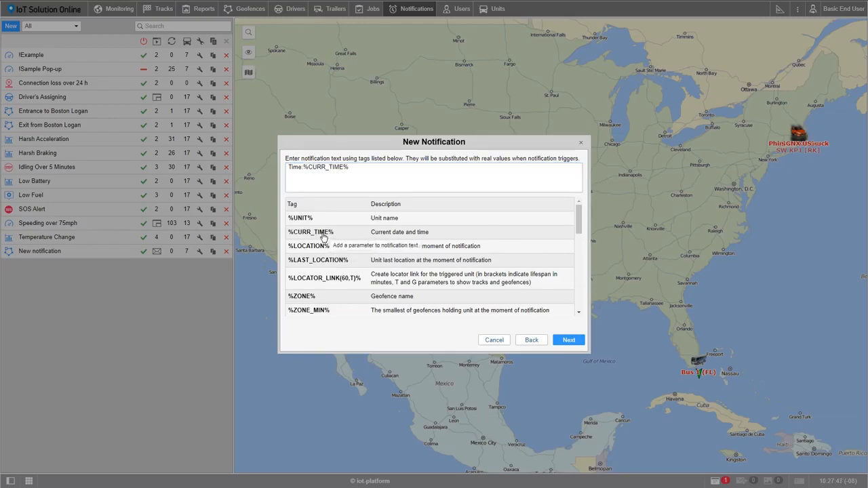
# Add a second line "Unit:%UNIT%" to the notification text, using the unit name tag.
pyautogui.click(348, 182)
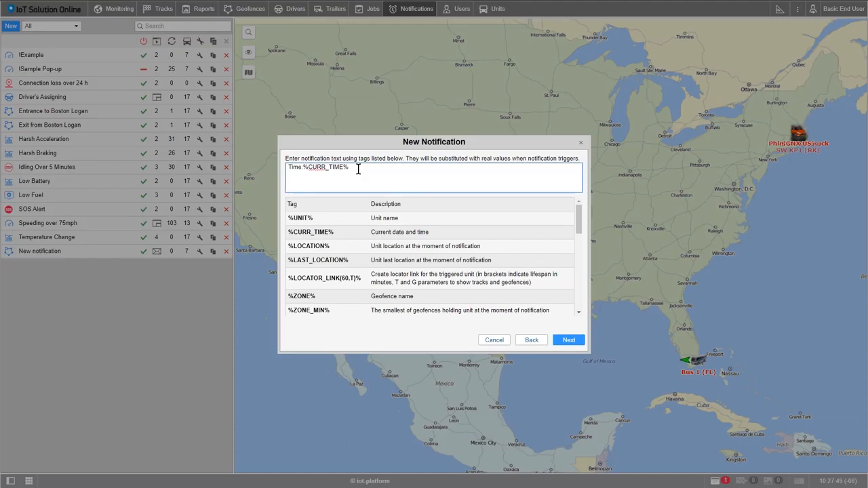
pyautogui.press('Return')
pyautogui.write('Unit:')
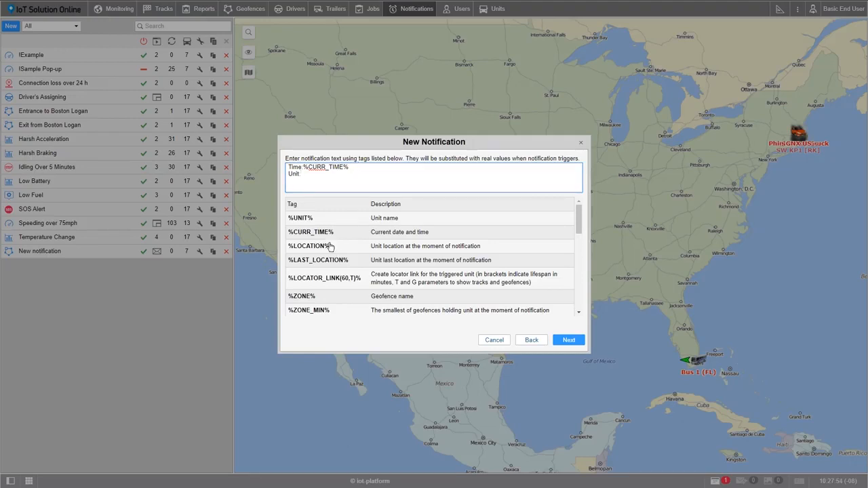
pyautogui.click(304, 220)
# Add a third line "Geofence:%ZONE%" with the geofence name tag and accept the notification text.
pyautogui.click(333, 177)
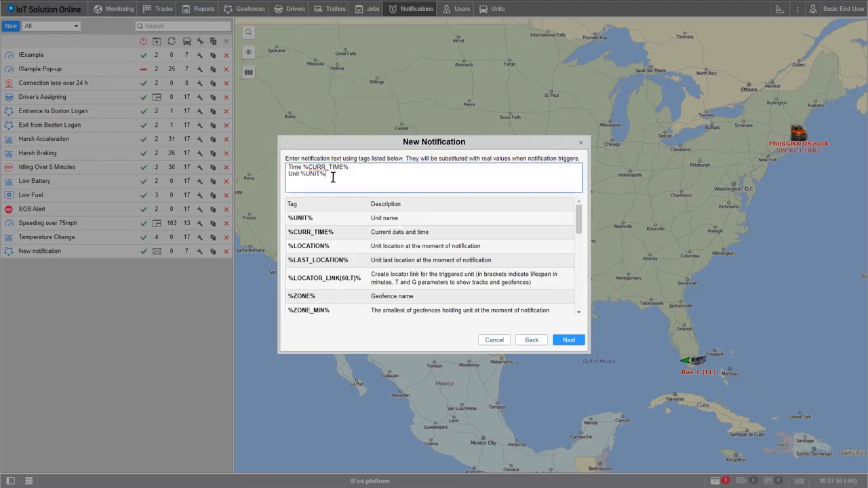
pyautogui.press('Return')
pyautogui.write('Geofence')
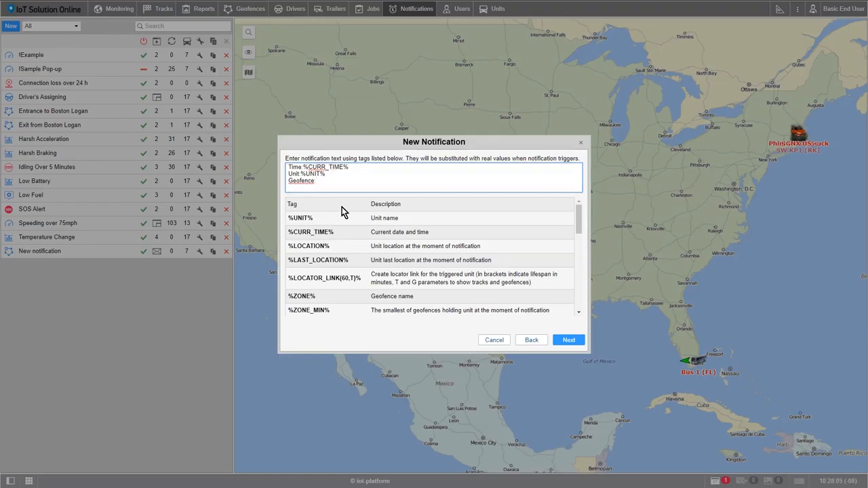
pyautogui.click(301, 296)
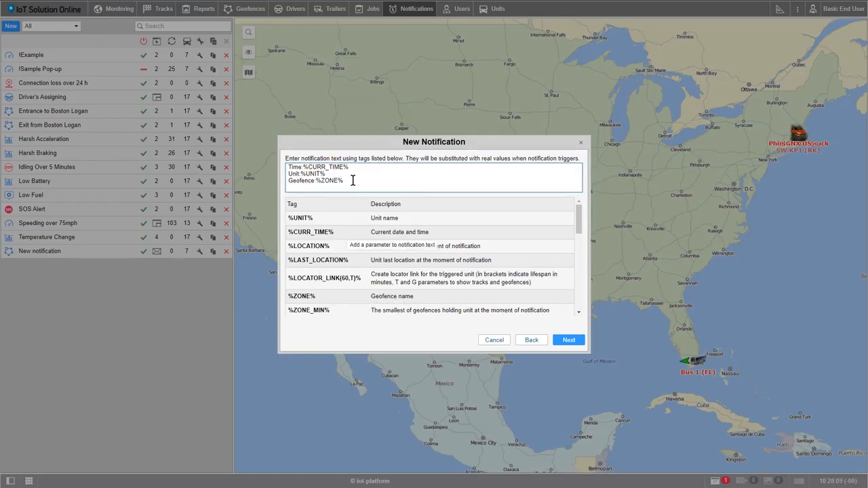
pyautogui.click(565, 340)
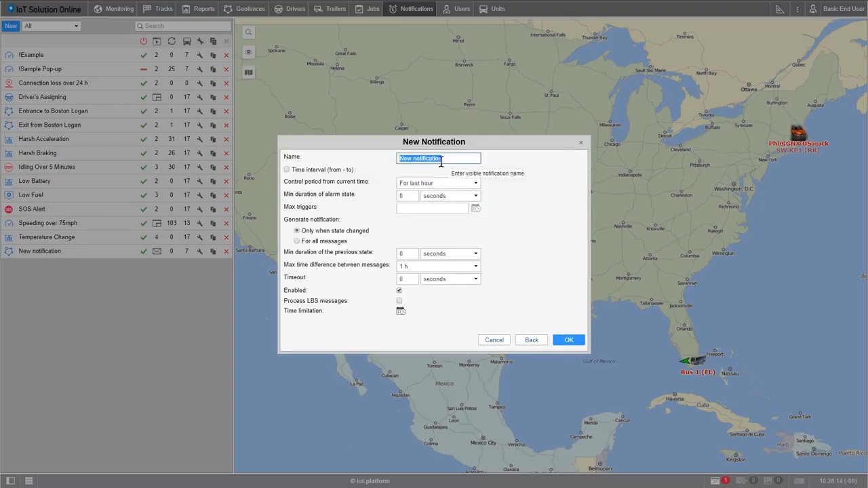
# Name the notification "Leaving Boston Area" and save it with the default timing settings.
pyautogui.write('Leaving Boston Area')
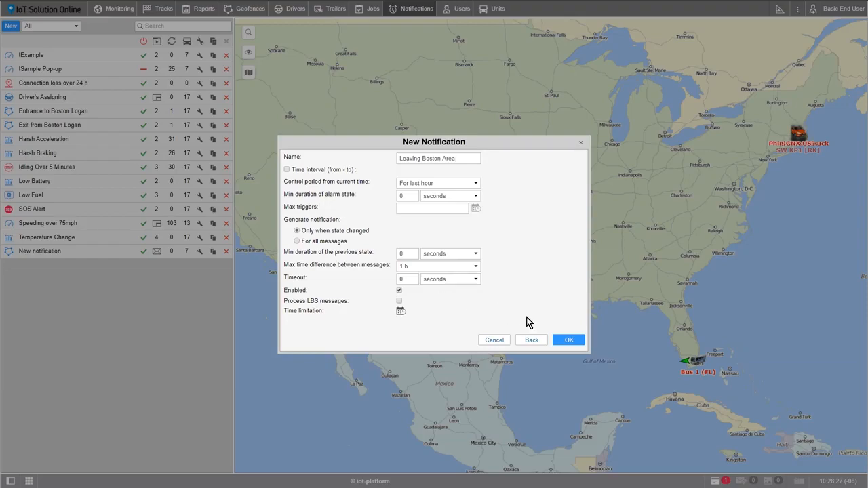
pyautogui.click(567, 339)
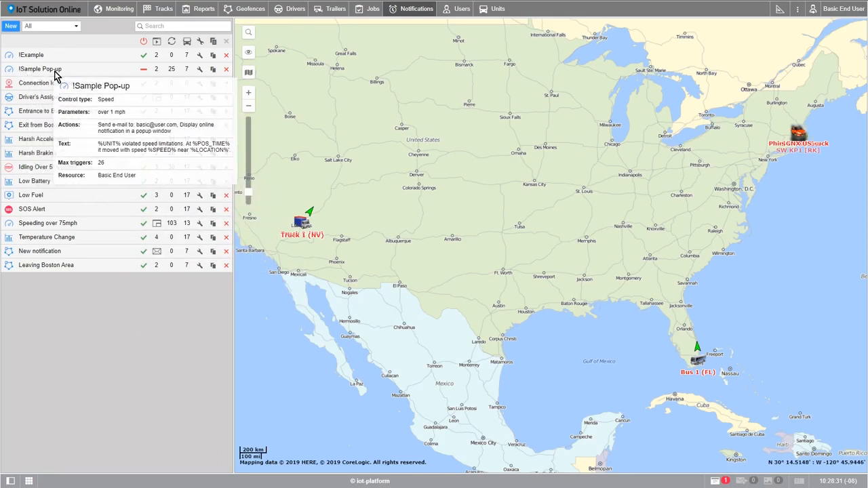
# Enable the !Sample Pop-up notification and expand the online notification for Truck 2 (NV) to read its details.
pyautogui.click(145, 71)
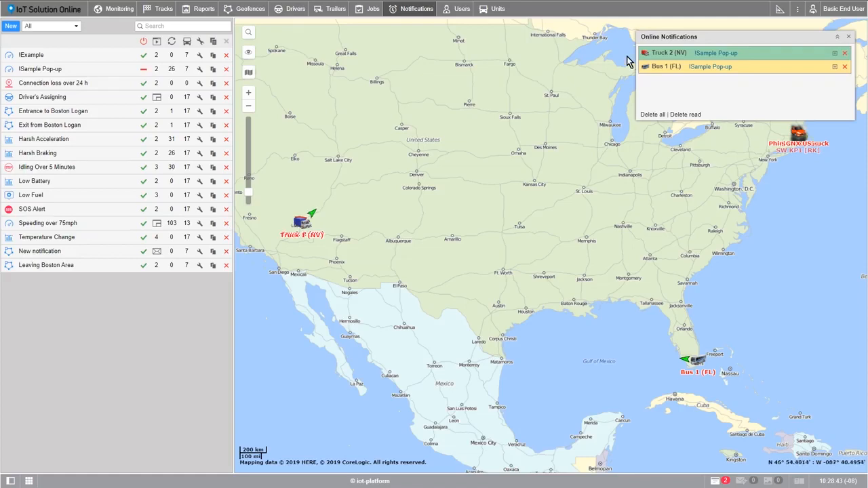
pyautogui.moveTo(646, 58)
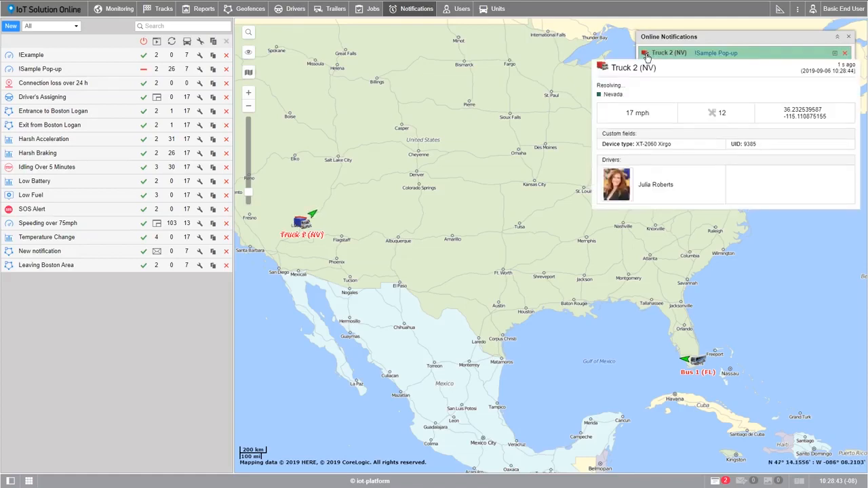
pyautogui.click(835, 53)
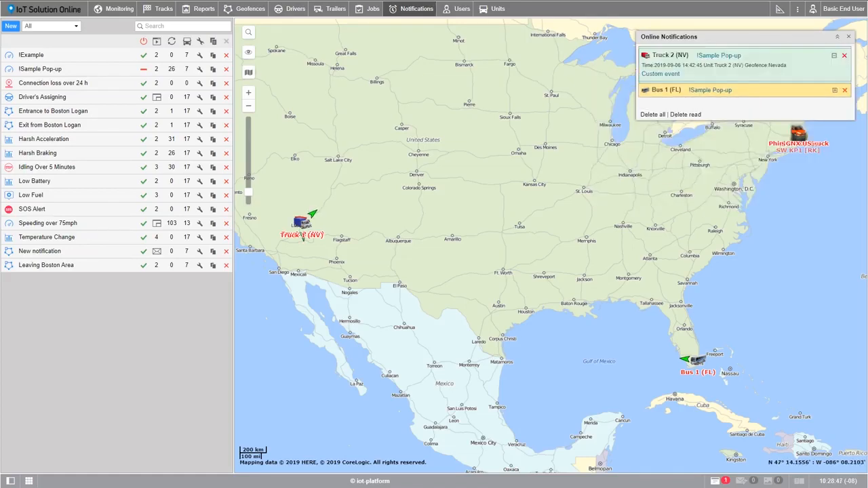